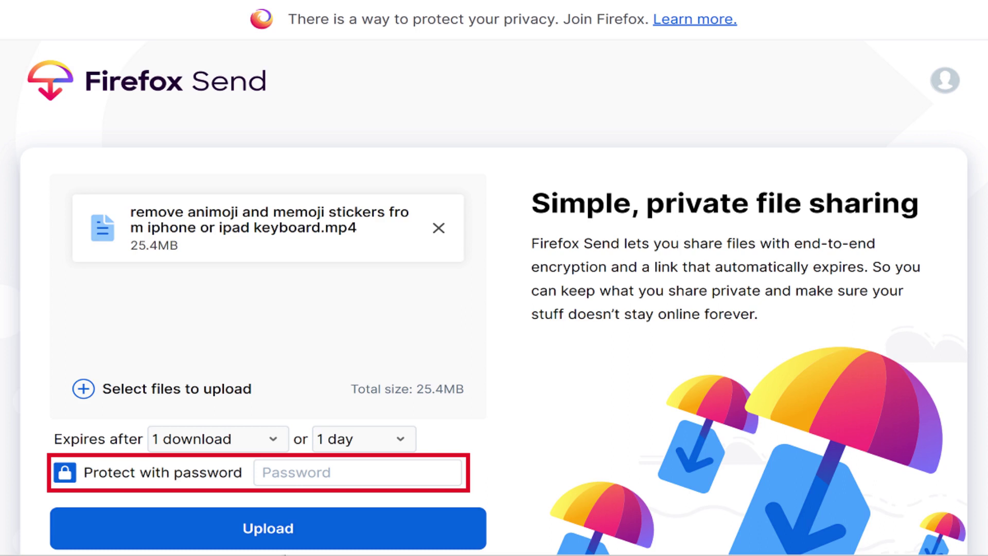
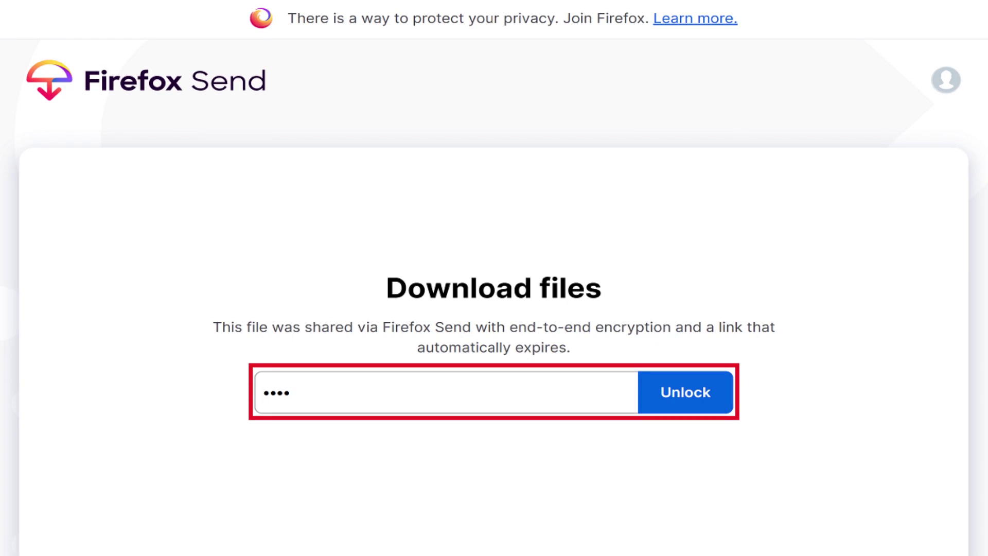
- Enter the password on the shared page to unlock the 25.4MB memoji stickers video
{"action": "key", "text": "Return"}
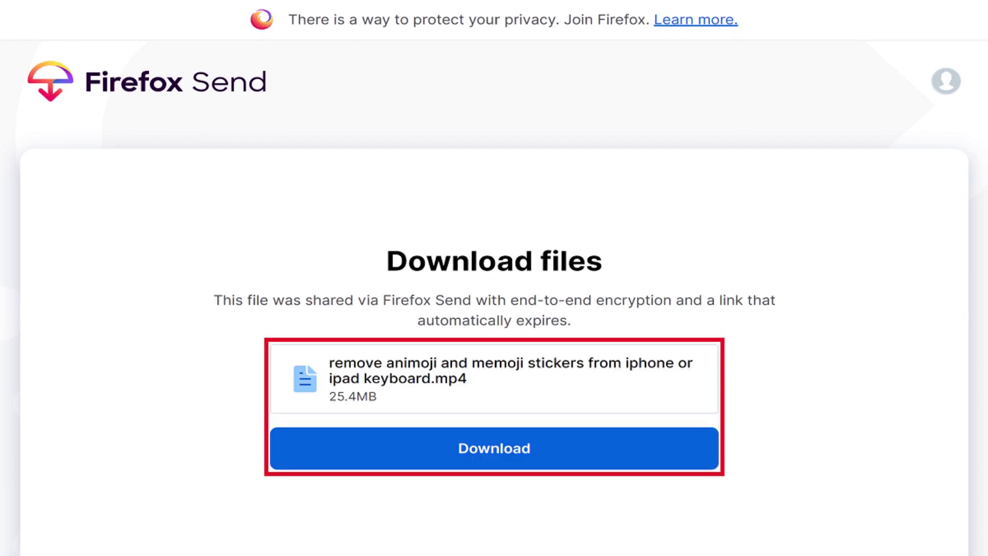